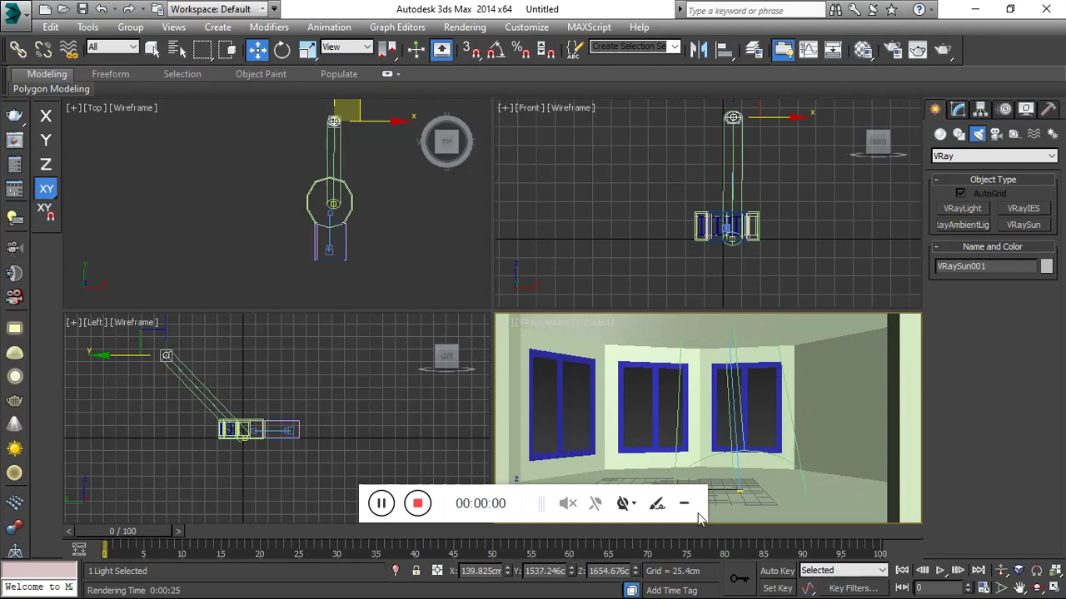
Move VRaySun001 high to the room's left so its beam slants down through the windows
click(685, 506)
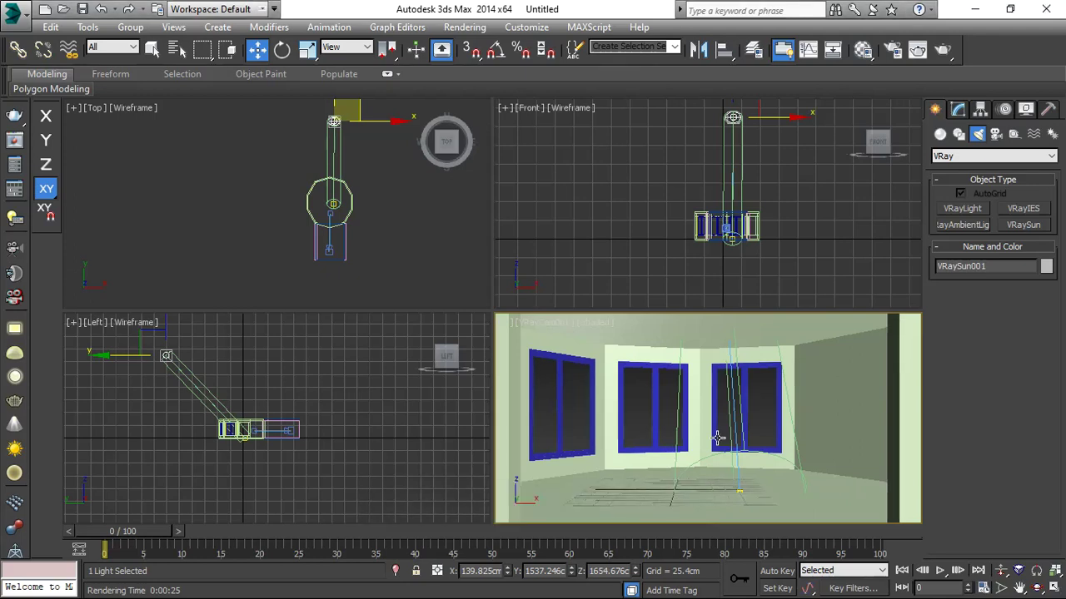
drag(776, 122, 766, 119)
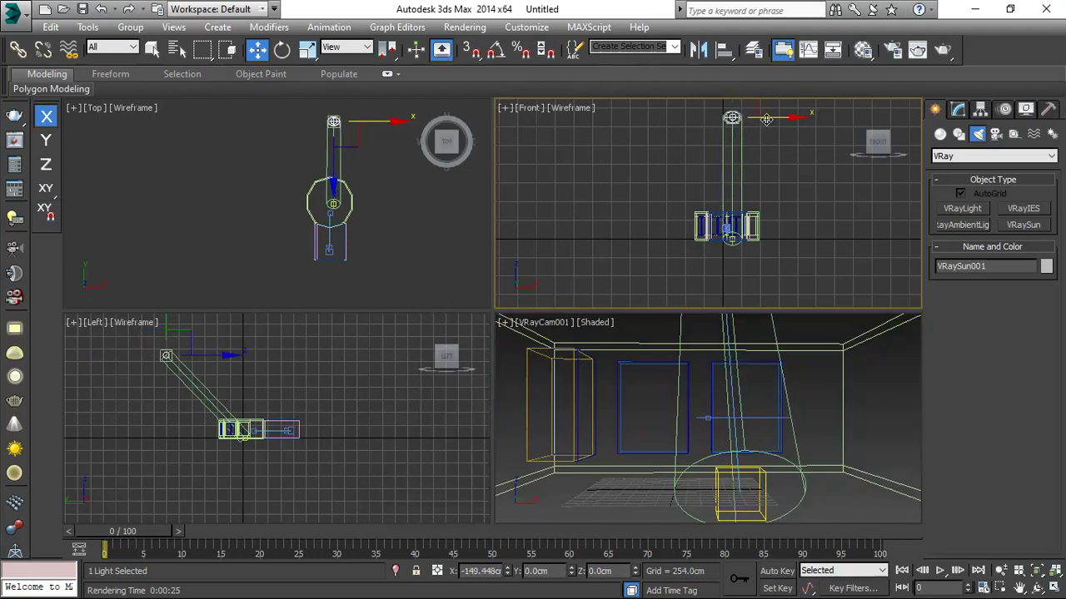
drag(766, 119, 589, 166)
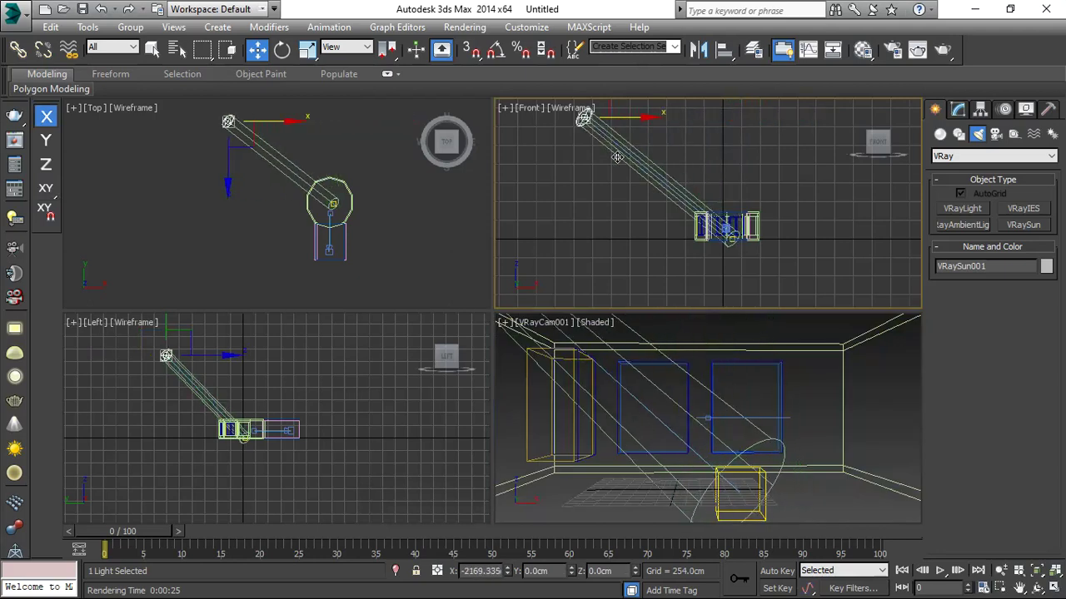
middle_drag(589, 166, 612, 192)
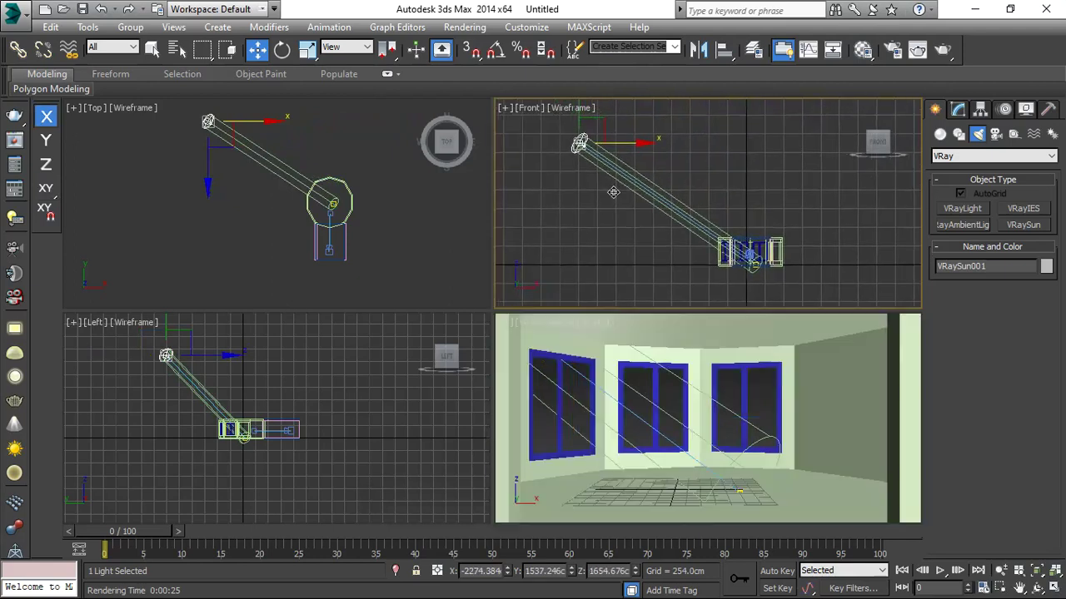
key(F8)
mouse_move(593, 116)
mouse_down()
mouse_move(577, 185)
mouse_move(585, 122)
mouse_up()
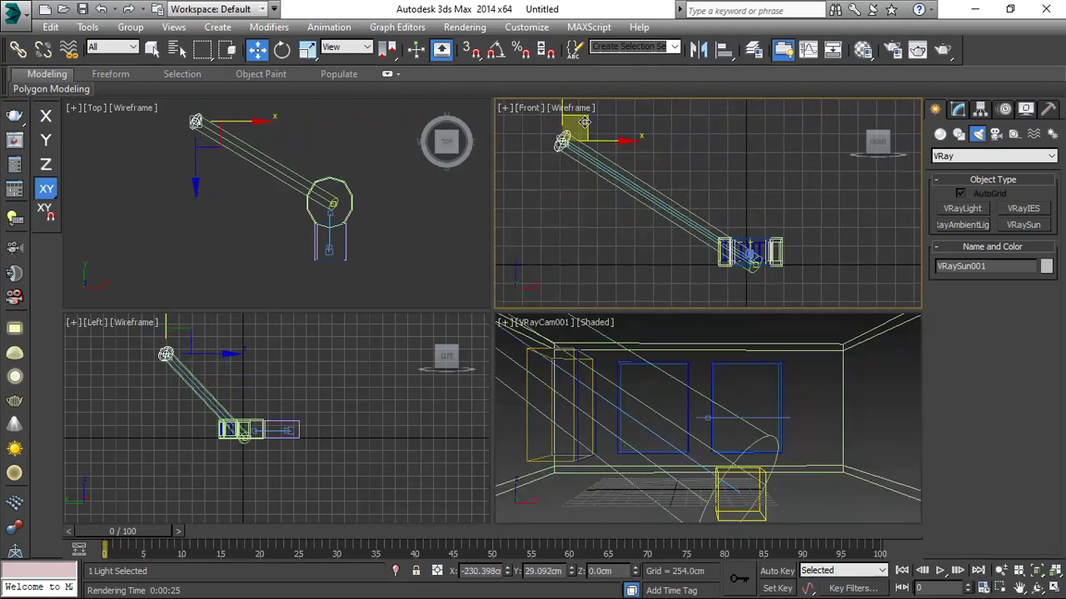
right_click(756, 371)
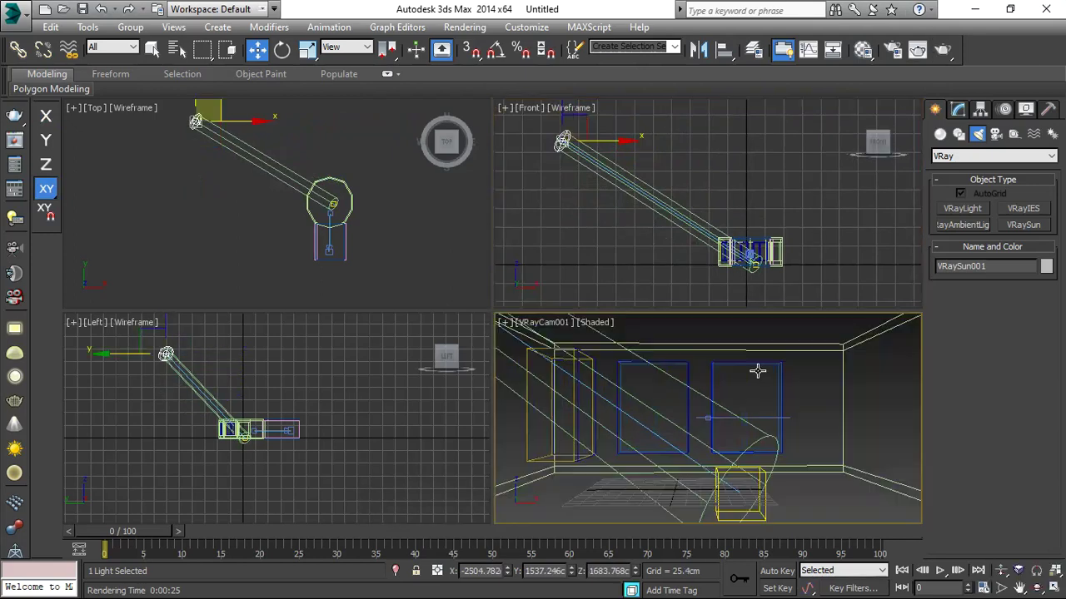
Render the camera view in V-Ray, showing warm sunlight patches on the floor in 24.0 seconds
click(942, 50)
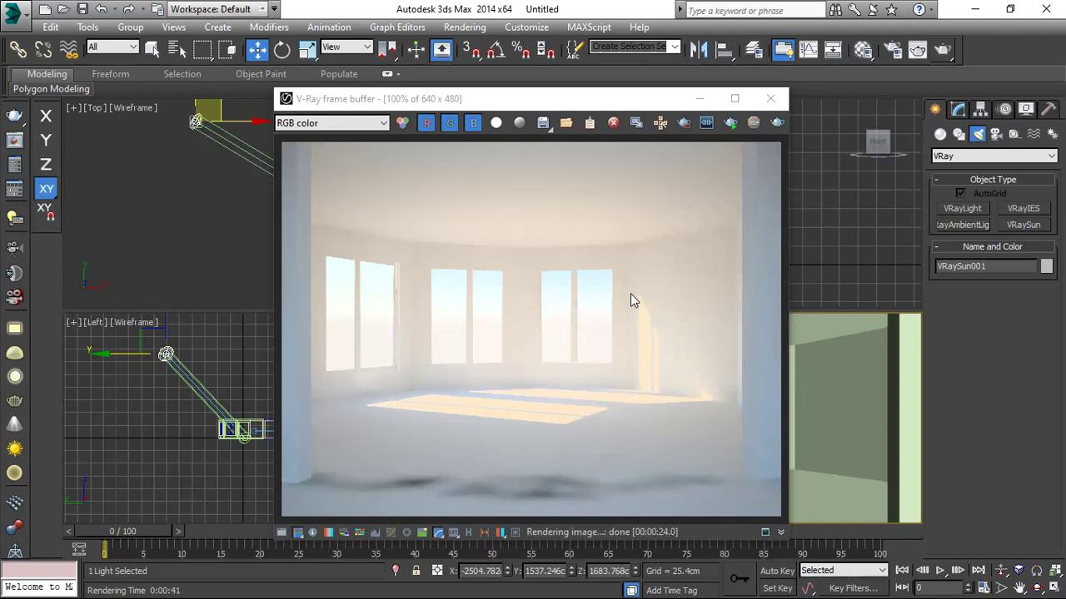
Close the frame buffer and slide VRaySun001 along X back to overhead the room
click(770, 99)
right_click(680, 247)
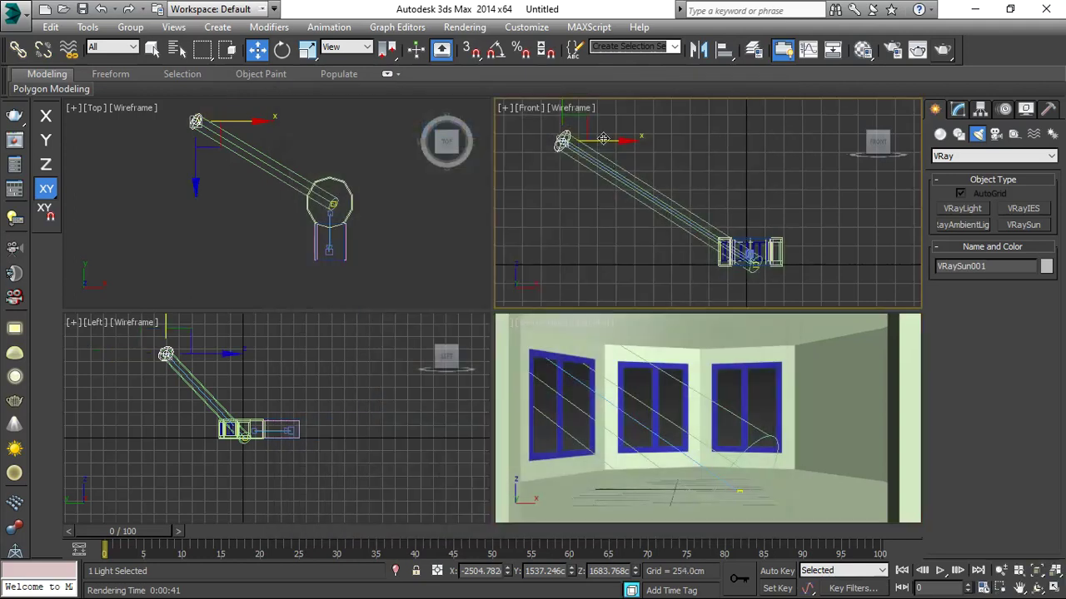
drag(602, 139, 776, 107)
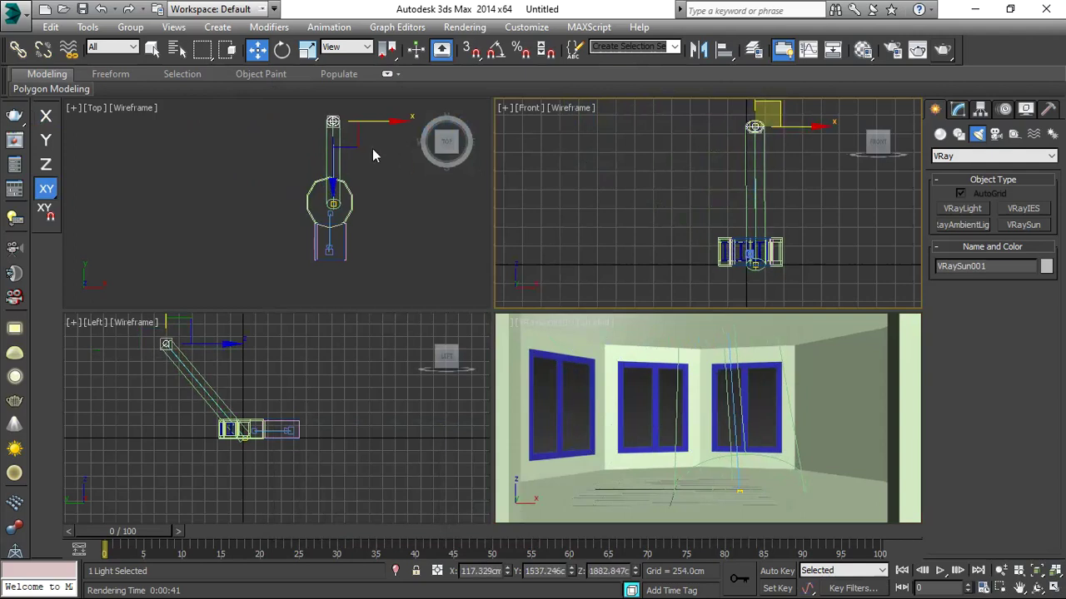
Render the camera view, giving a hazier room with smaller floor sunlight strips in 16.4 seconds
right_click(837, 395)
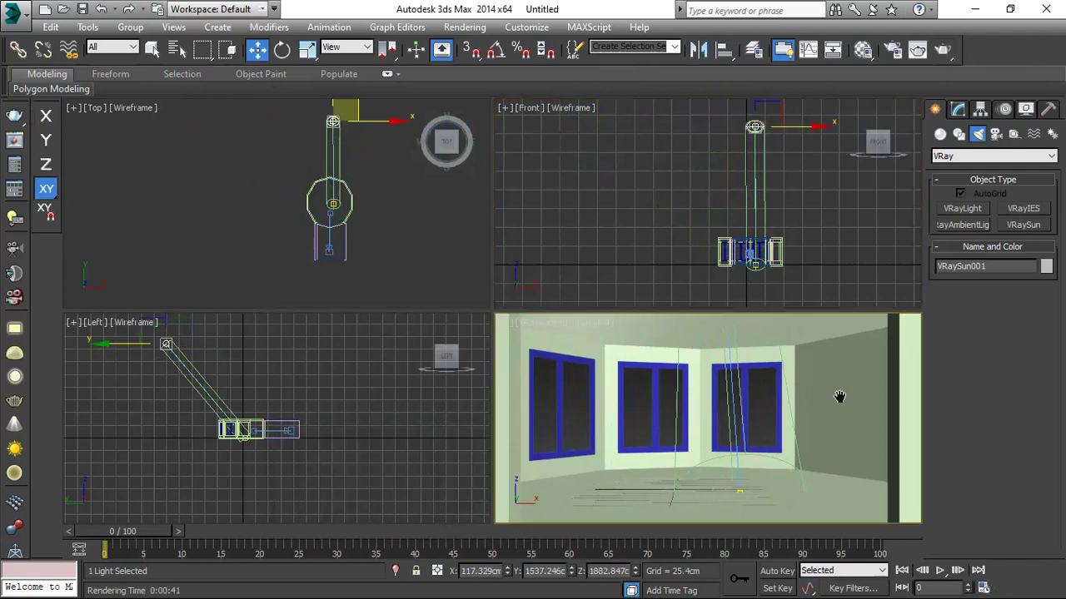
click(943, 51)
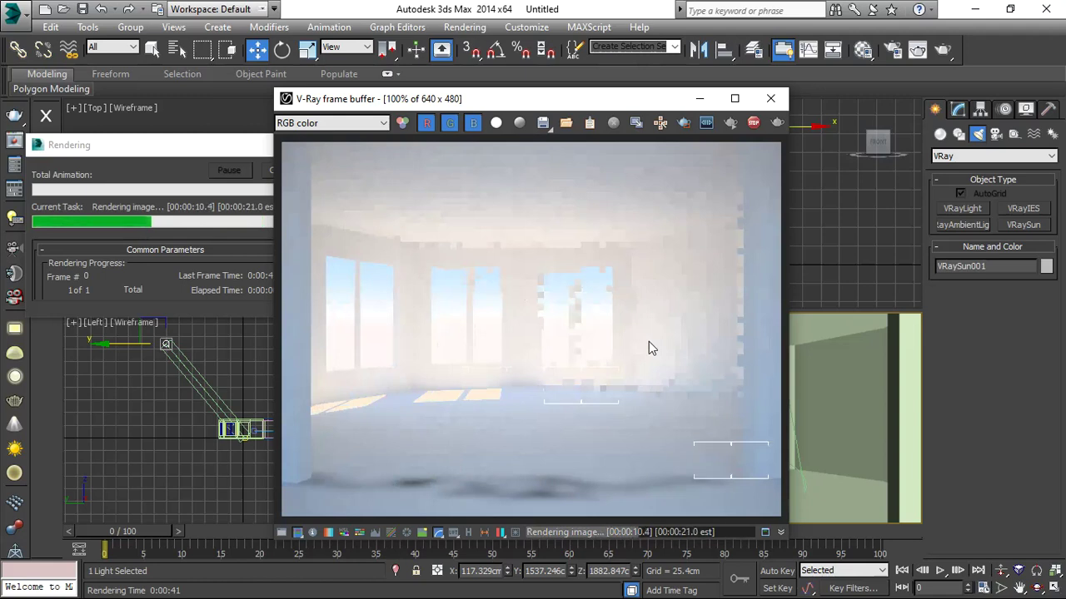
scroll(634, 399, down, 1)
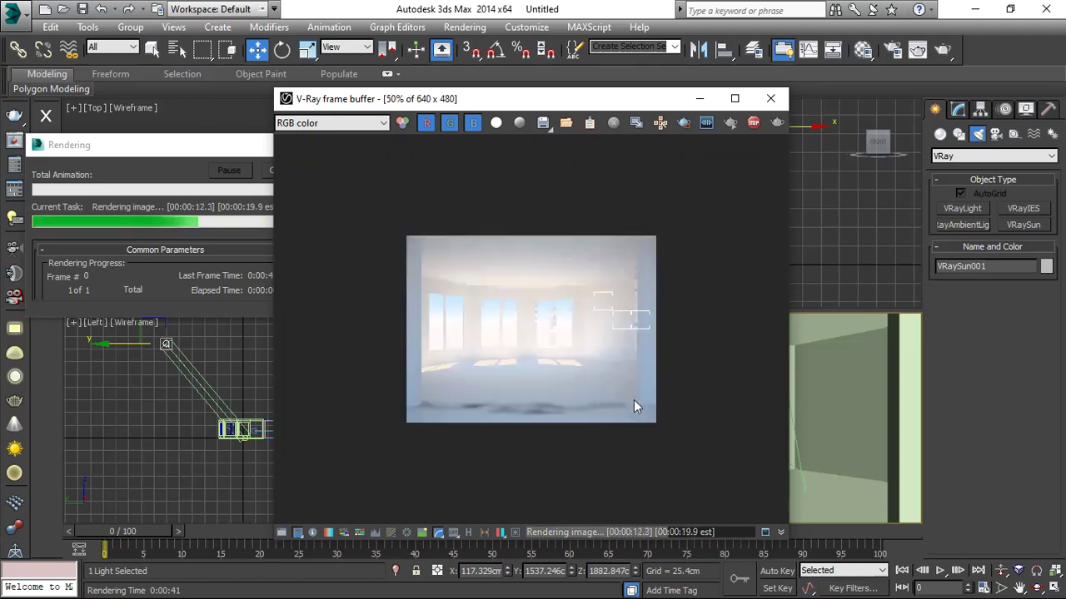
scroll(513, 389, up, 1)
scroll(491, 316, up, 1)
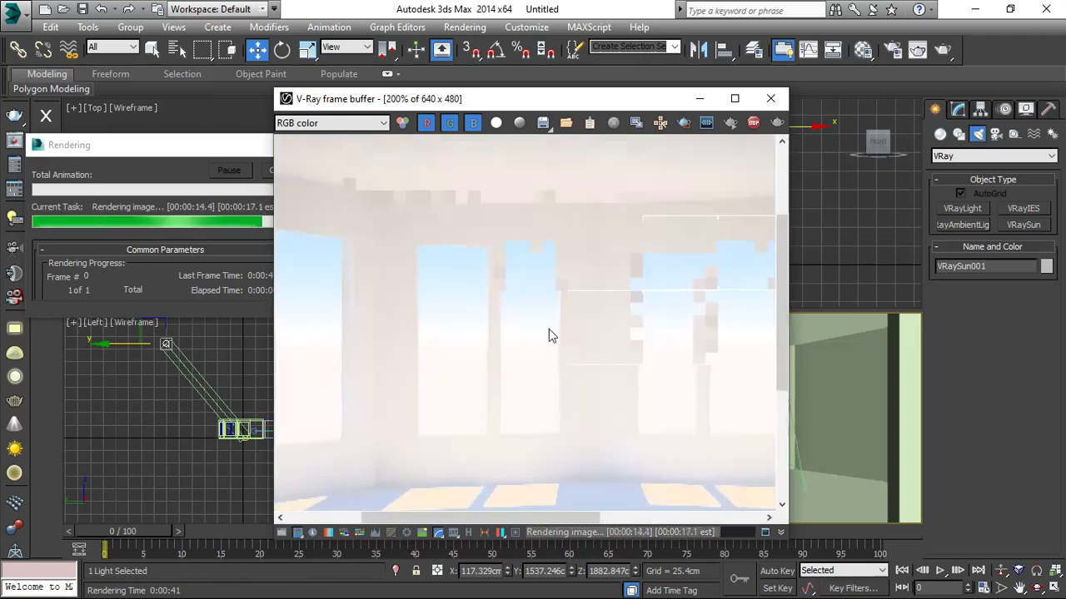
scroll(549, 331, down, 1)
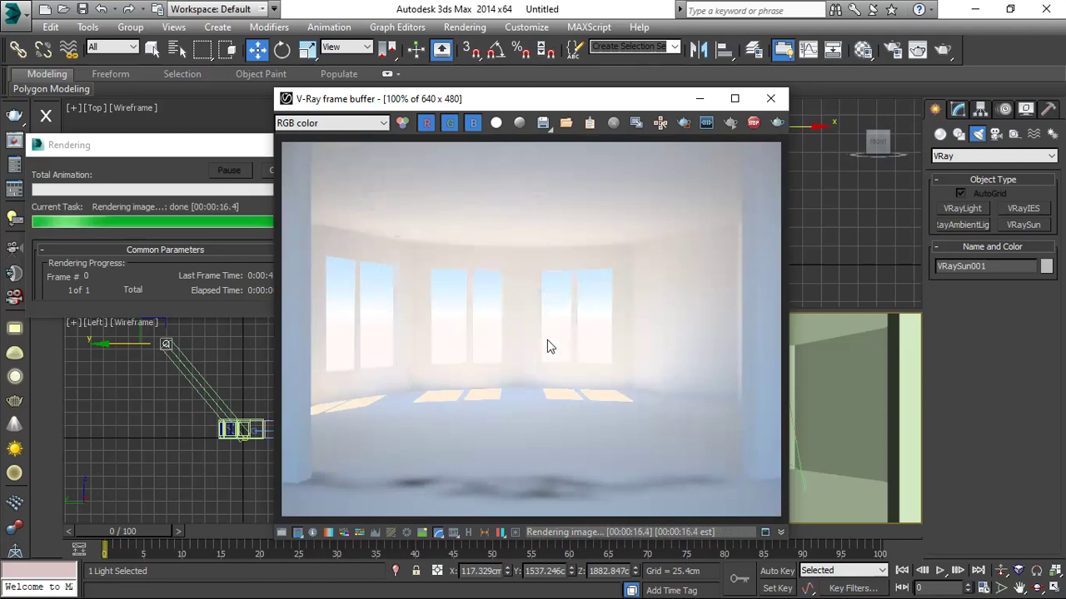
Close the frame buffer and lower VRaySun001 to the horizon left of the room
click(770, 99)
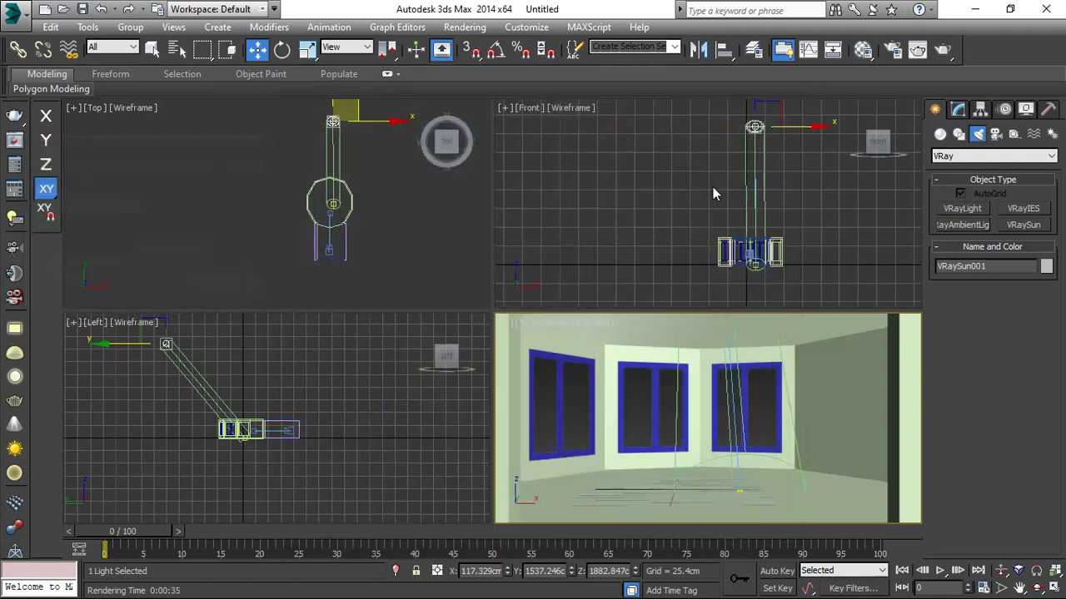
right_click(712, 186)
mouse_move(777, 104)
mouse_down()
mouse_move(602, 216)
mouse_move(600, 240)
mouse_up()
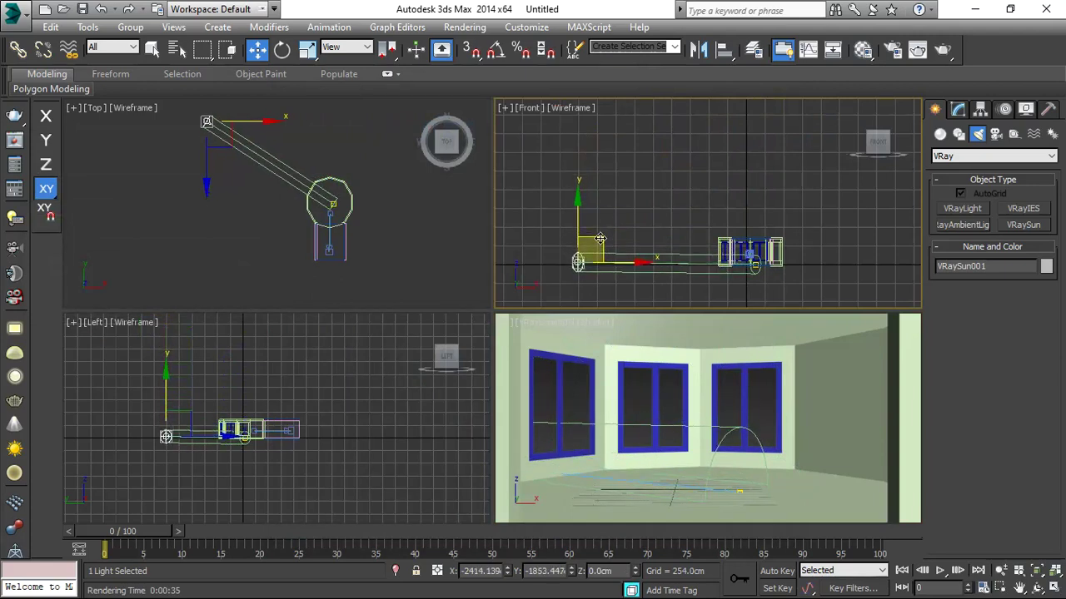
Render the camera view, producing a dim orange sunset glow in the windows in 15.5 seconds
right_click(799, 357)
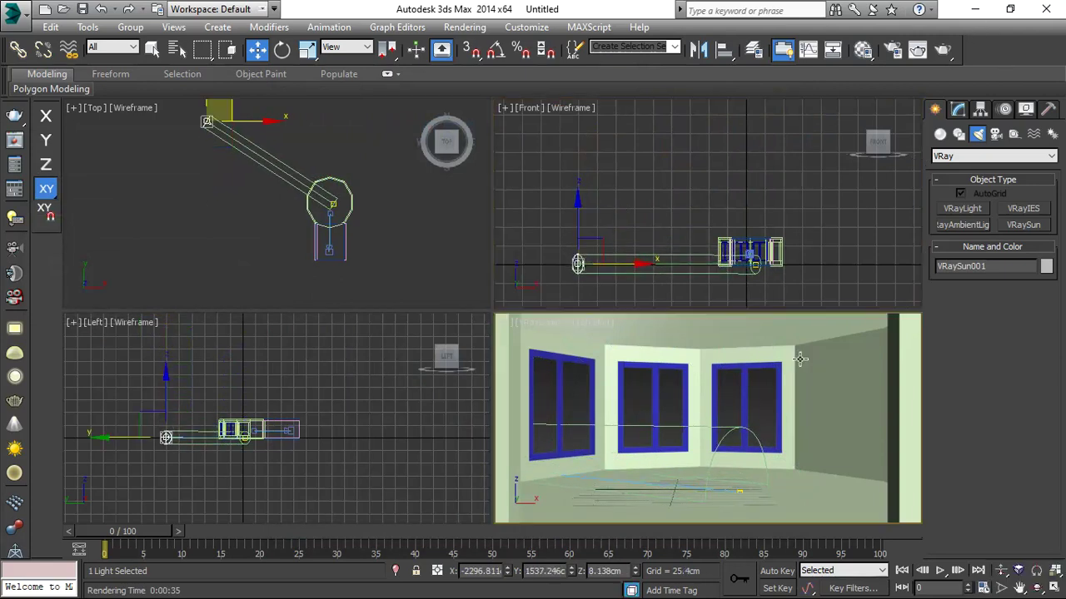
click(941, 51)
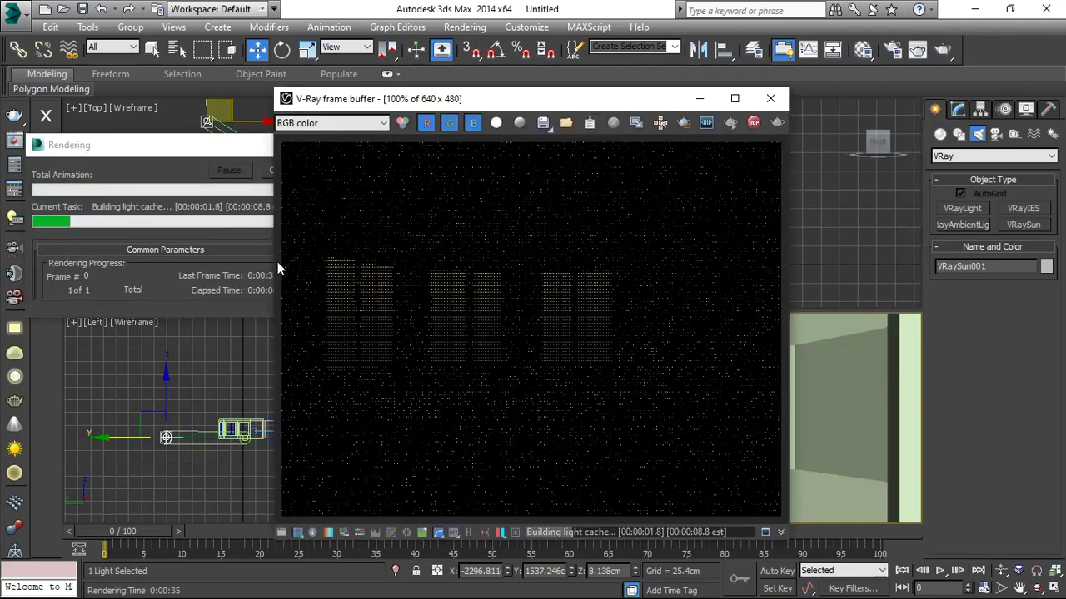
scroll(524, 294, down, 1)
scroll(524, 294, up, 1)
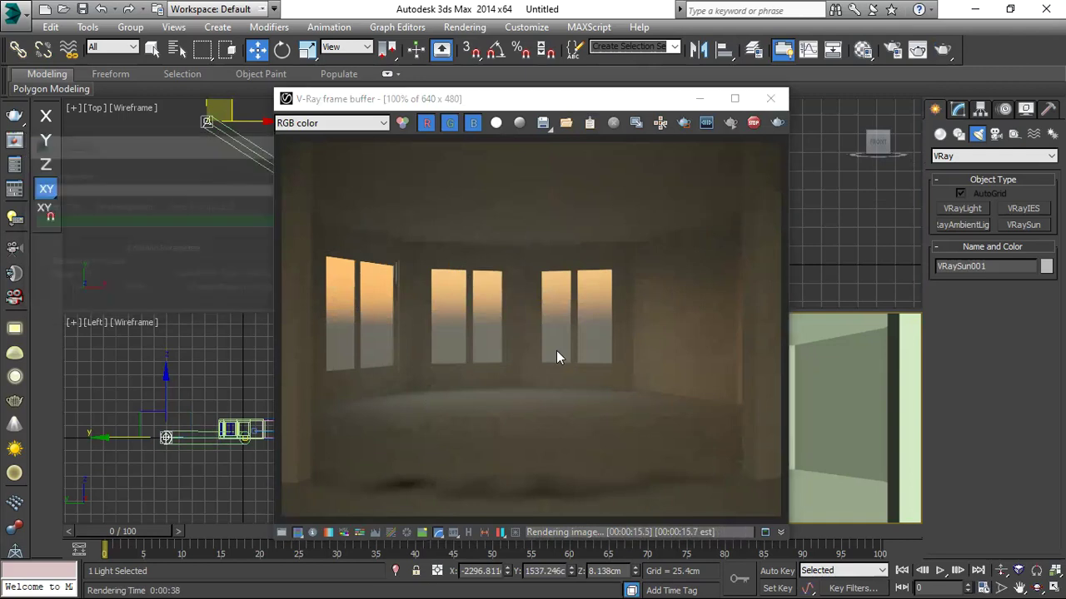
Close the sunset render and move VRaySun001 up and to the right in the Front view
click(781, 100)
click(588, 249)
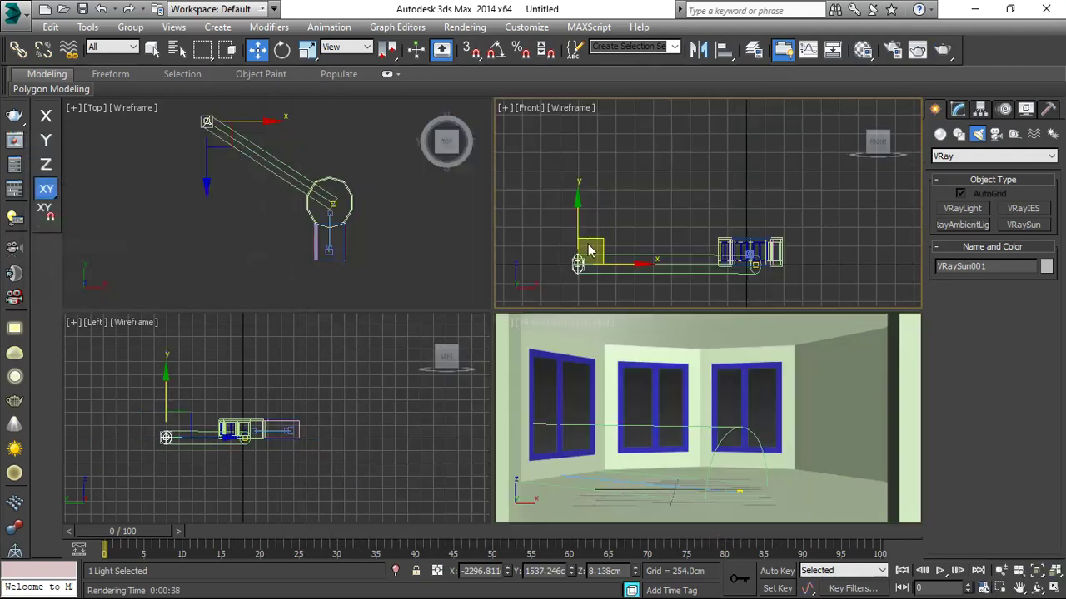
mouse_move(598, 248)
mouse_down()
mouse_move(852, 210)
mouse_move(918, 237)
mouse_up()
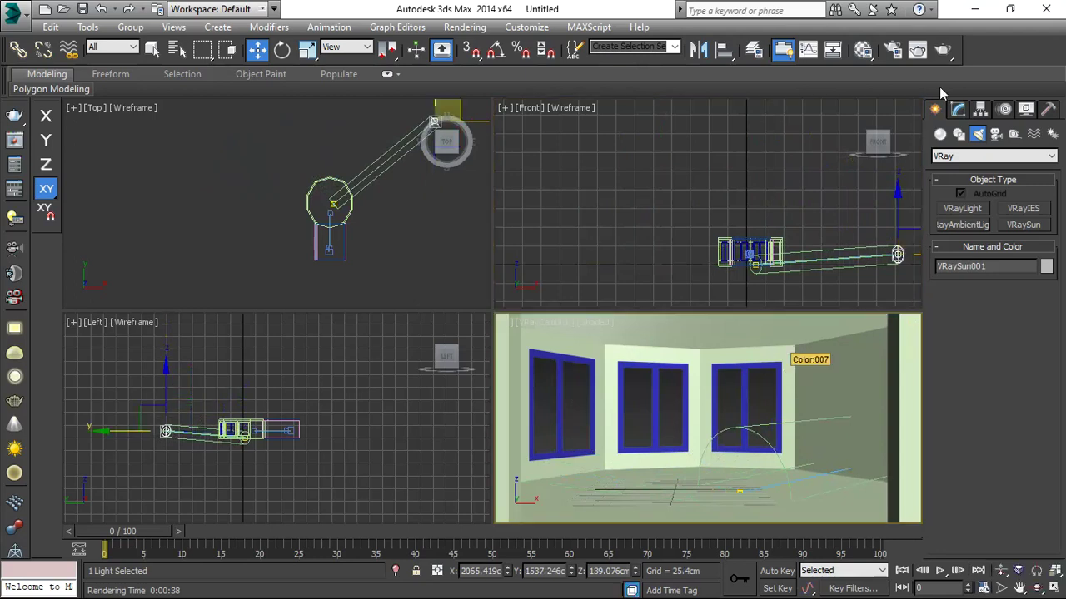
Render the room at this sun angle, about 16.8 seconds, then close the frame buffer
click(933, 56)
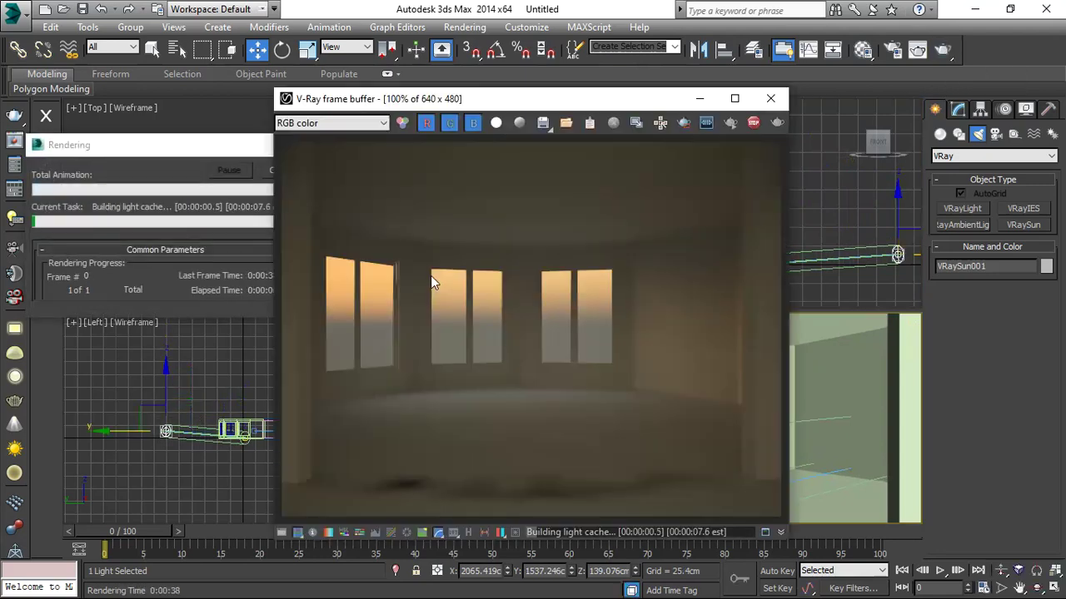
scroll(554, 332, down, 1)
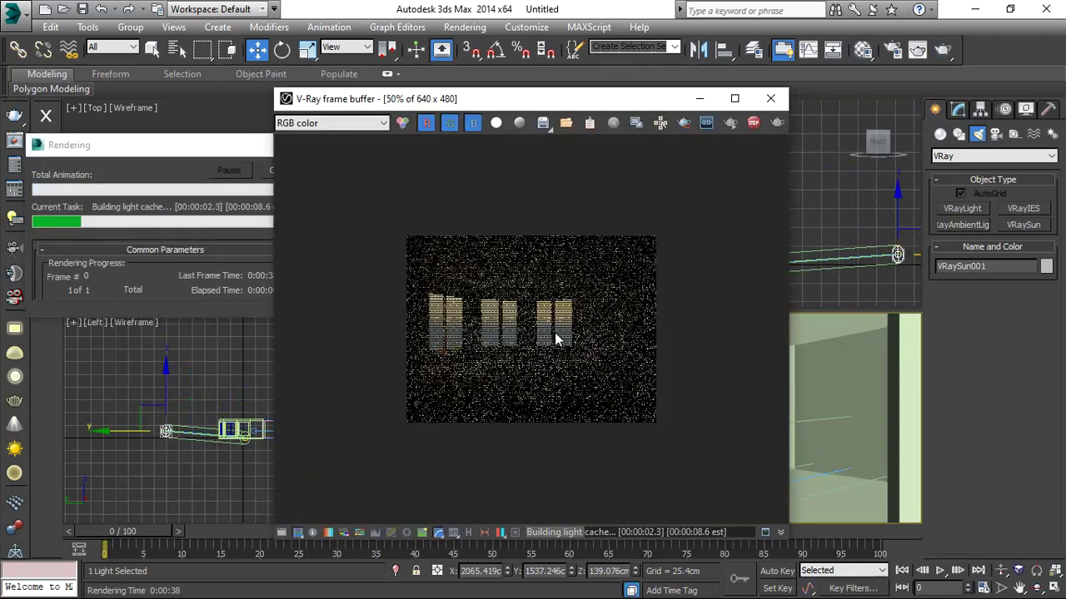
scroll(556, 339, up, 1)
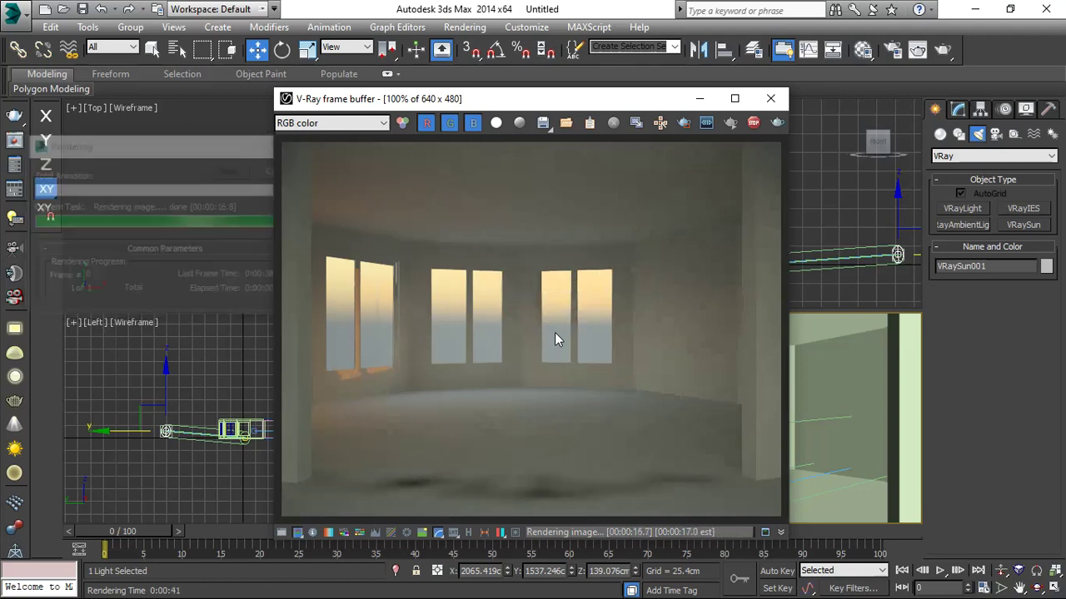
click(770, 98)
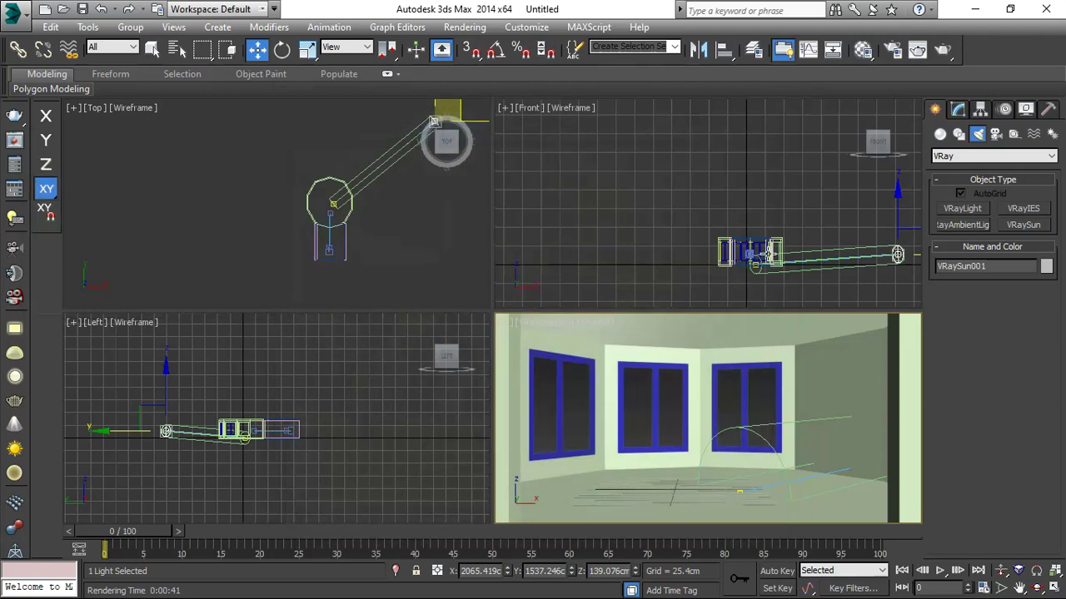
Reframe the Front view and move VRaySun001 down below the room
right_click(664, 257)
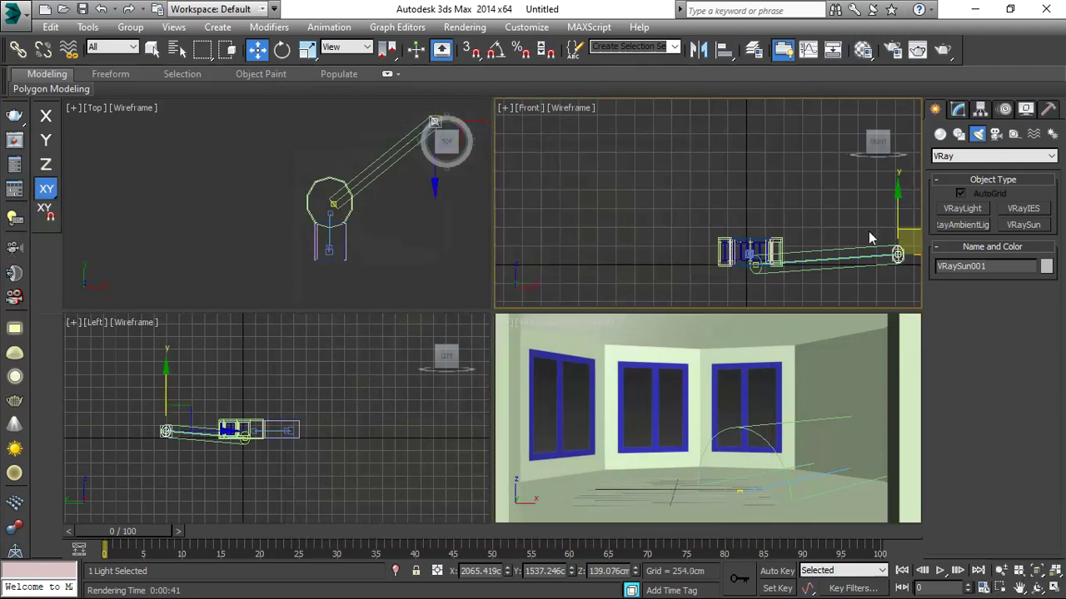
middle_drag(802, 202, 721, 178)
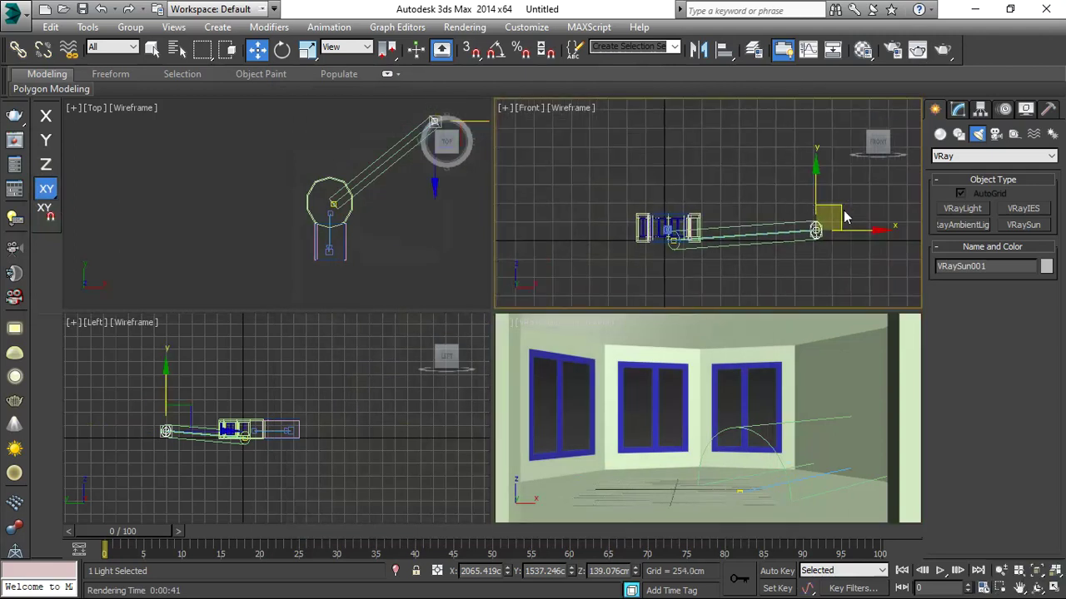
drag(837, 208, 767, 268)
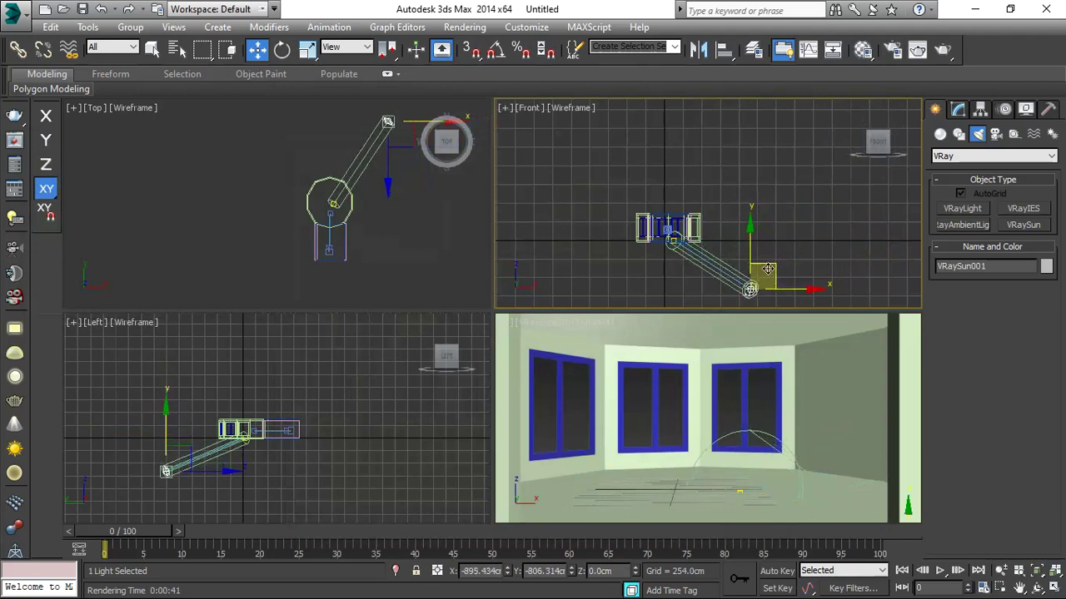
Start a render of the camera view, then close the black result and cancel it
right_click(767, 431)
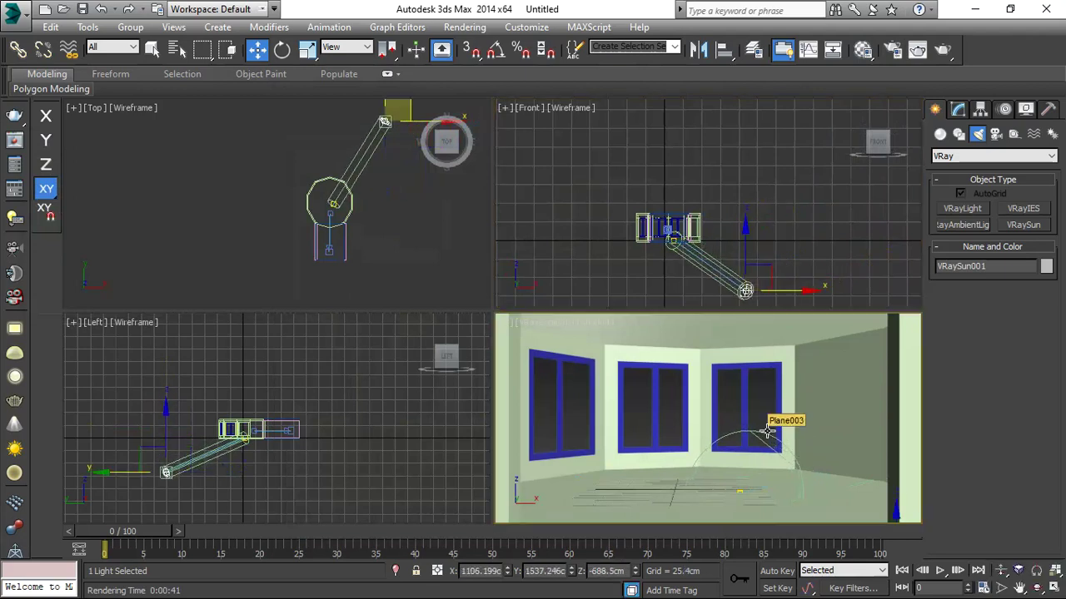
click(942, 50)
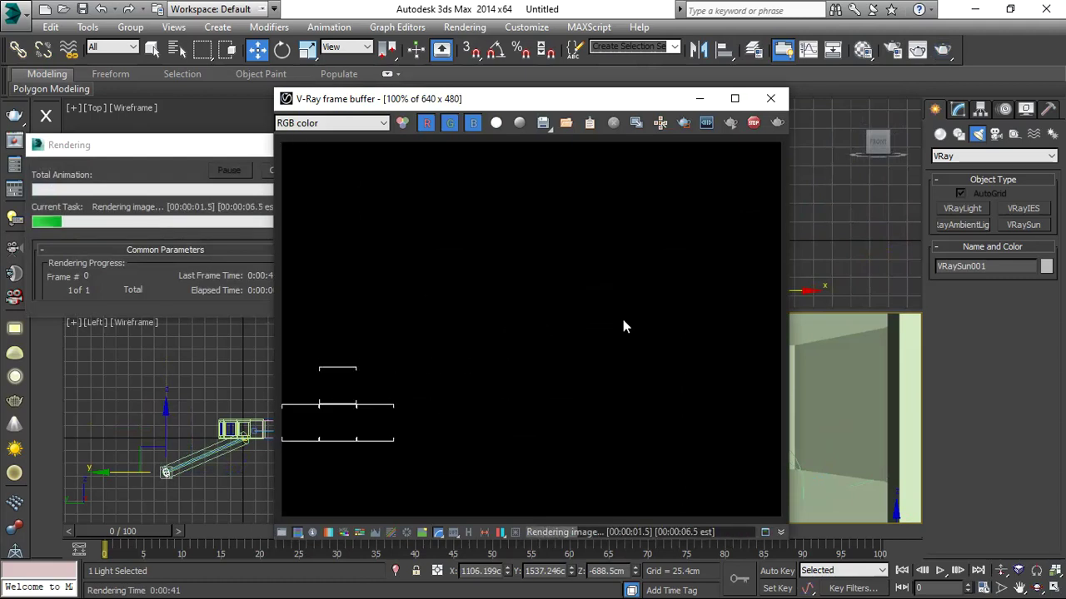
click(771, 100)
click(281, 170)
Raise VRaySun001 high above the room in the Front view and activate the camera view
right_click(759, 198)
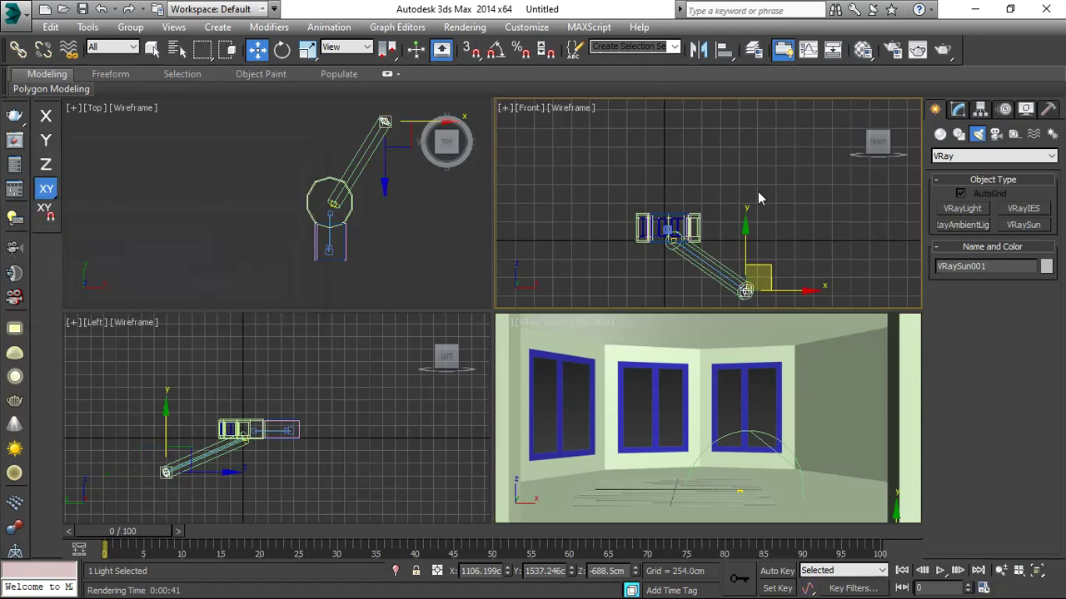
drag(766, 274, 759, 169)
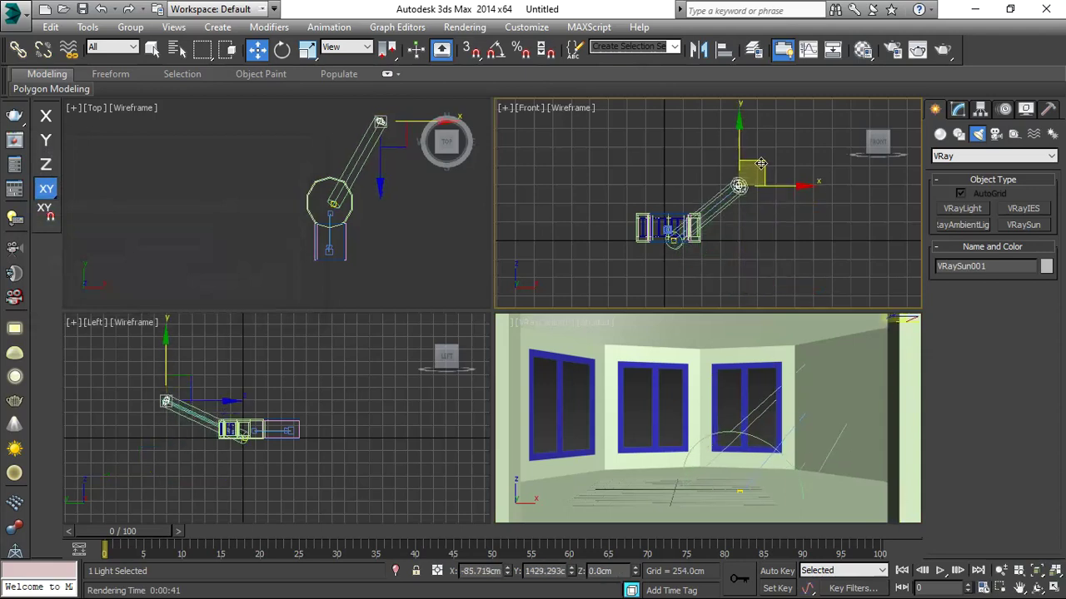
right_click(768, 387)
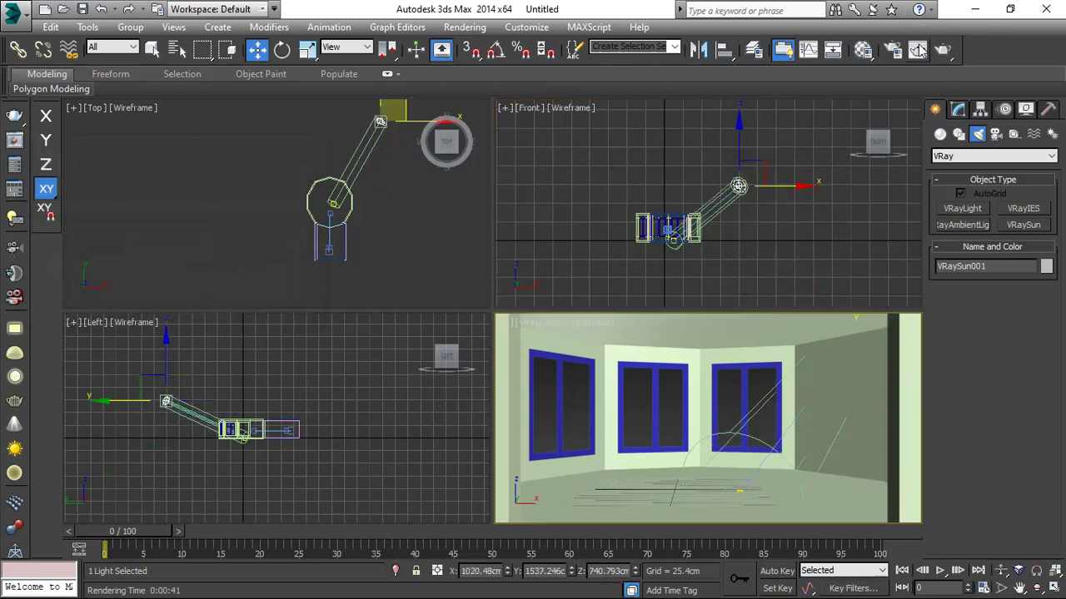
Render the daylight interior with floor sunlight strips in 28.0 seconds, then close the frame buffer
click(941, 52)
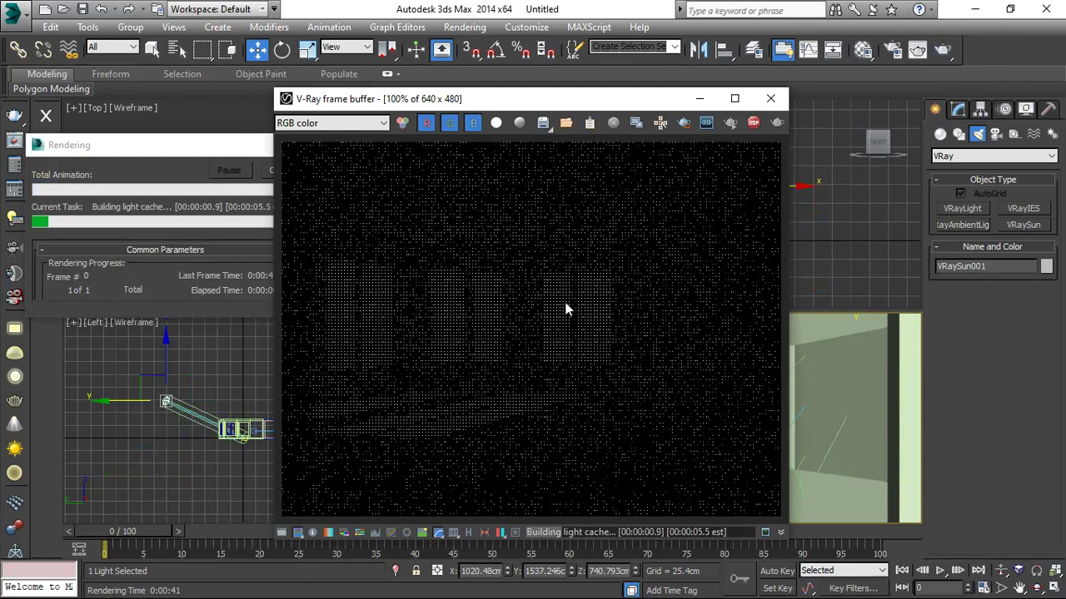
scroll(567, 319, up, 1)
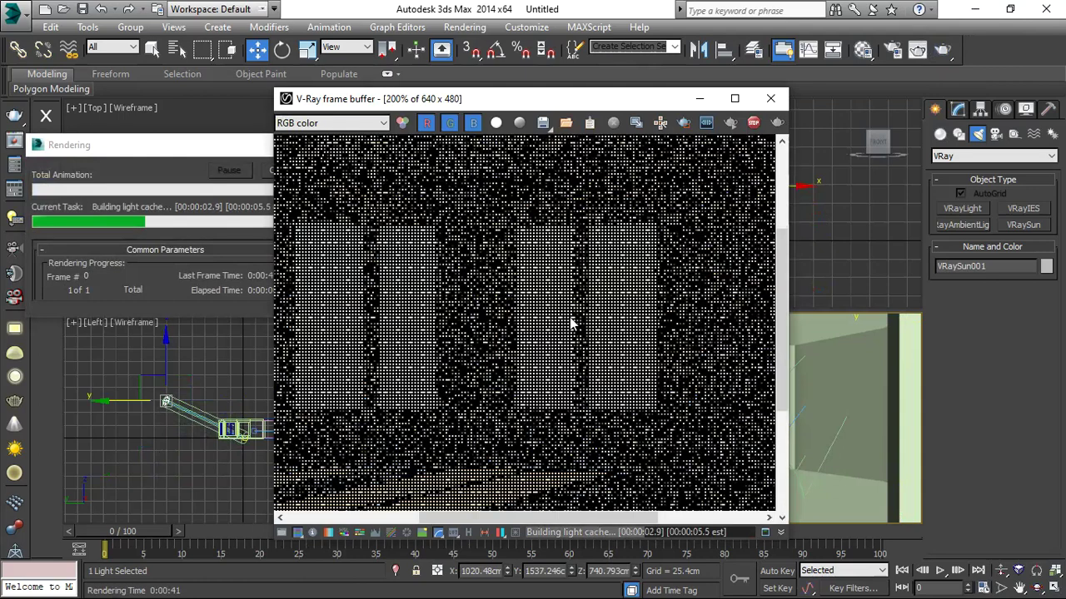
scroll(571, 323, down, 1)
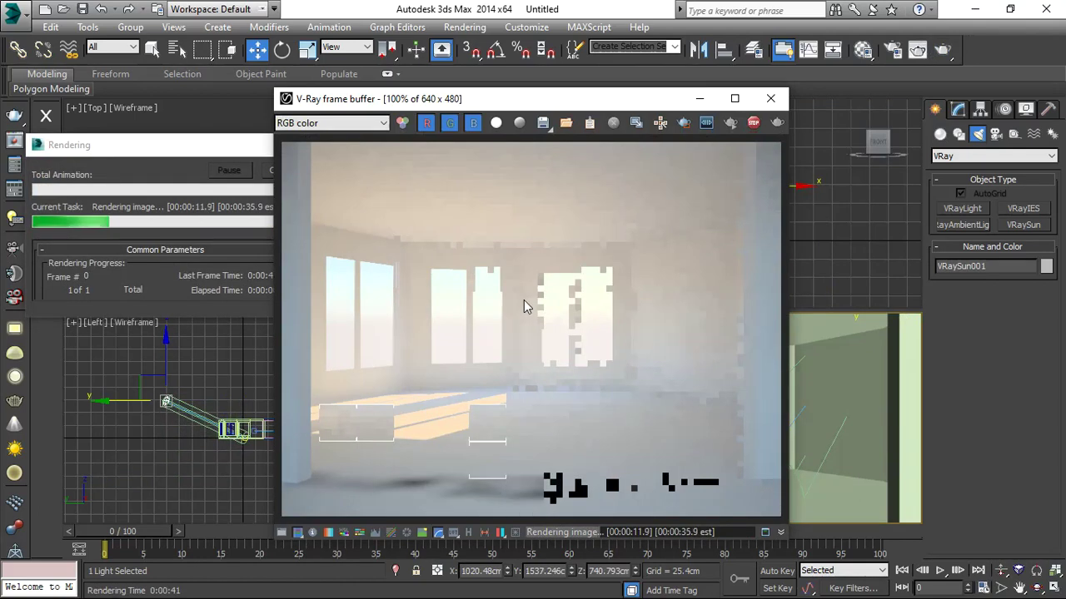
click(137, 147)
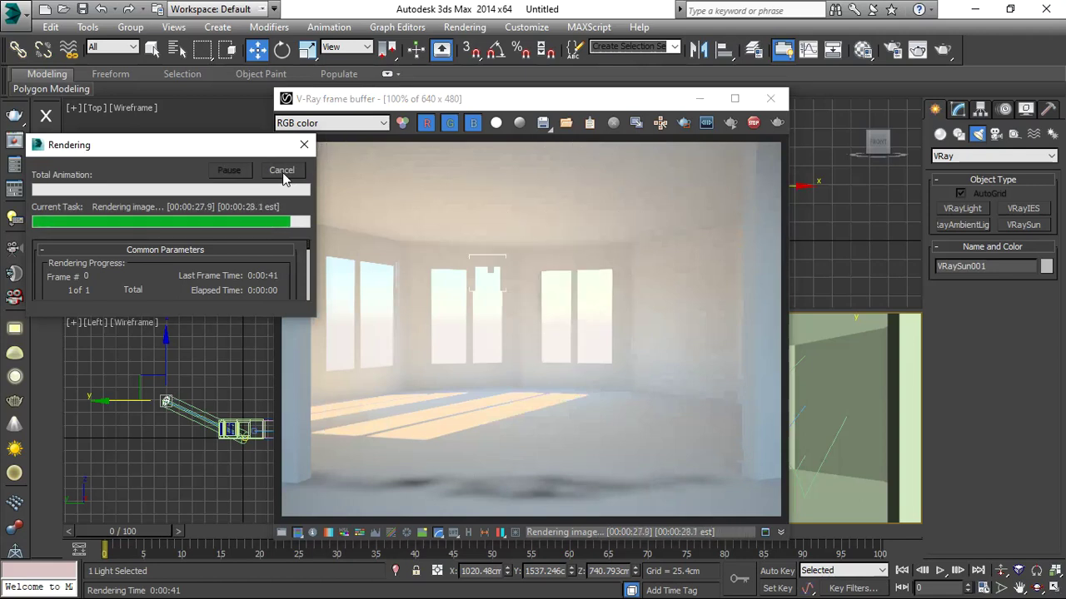
click(769, 101)
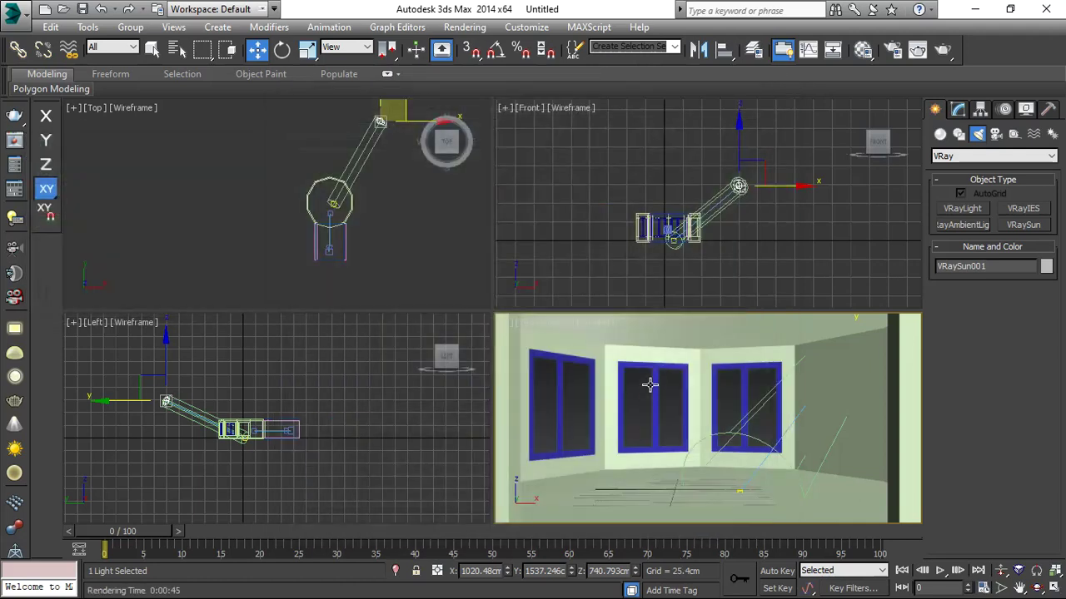
double_click(612, 12)
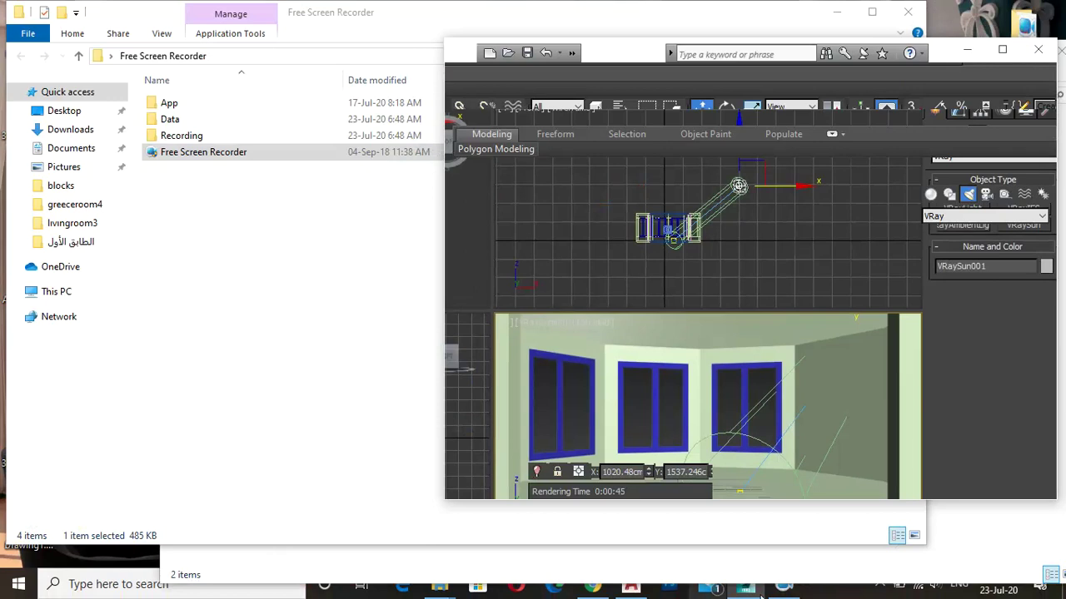
click(785, 590)
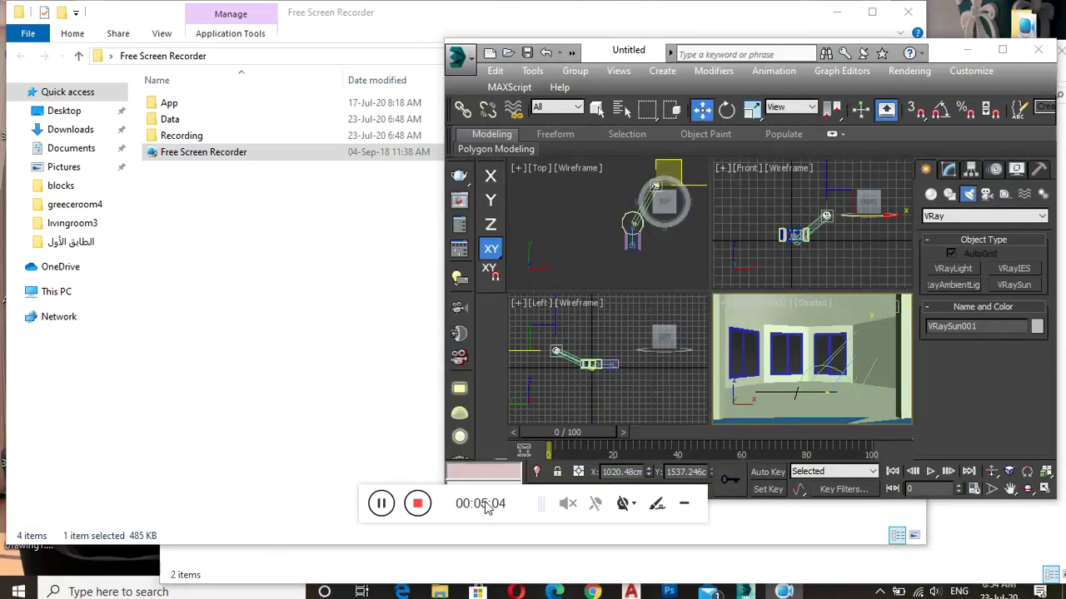